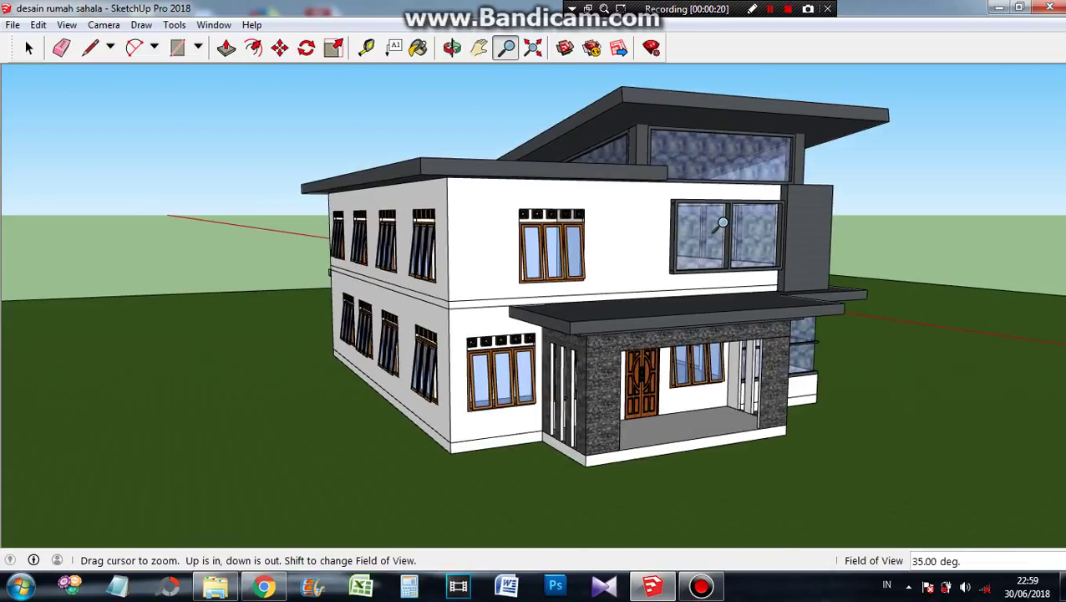
# Step: Examine the house exterior from all sides, covering the window walls, rear door, sloped roofs and corner glazing
pyautogui.moveTo(669, 224); pyautogui.dragTo(684, 204)
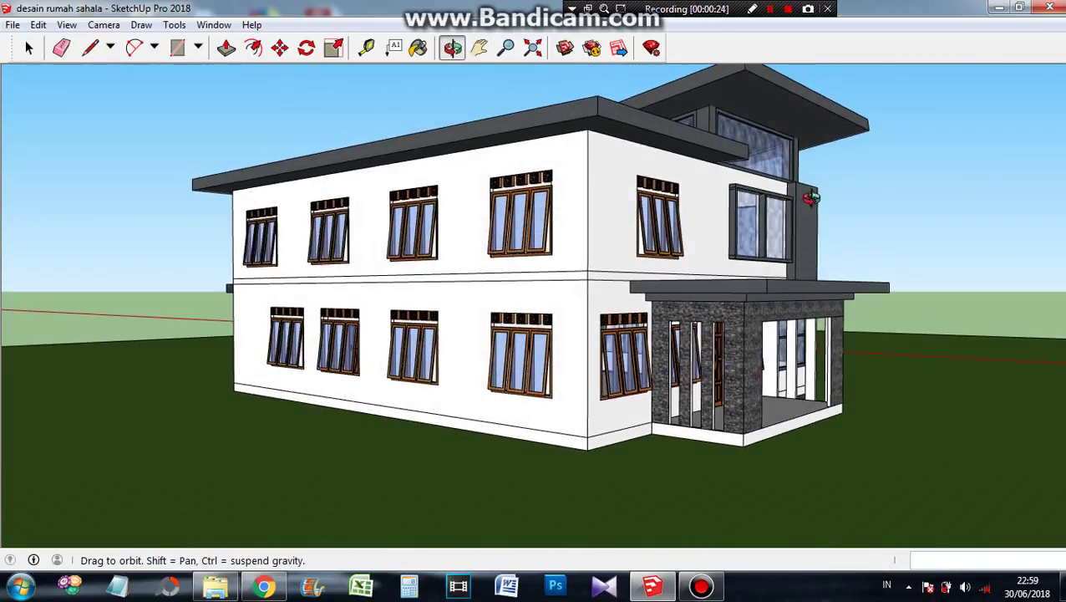
pyautogui.moveTo(885, 209); pyautogui.dragTo(902, 213)
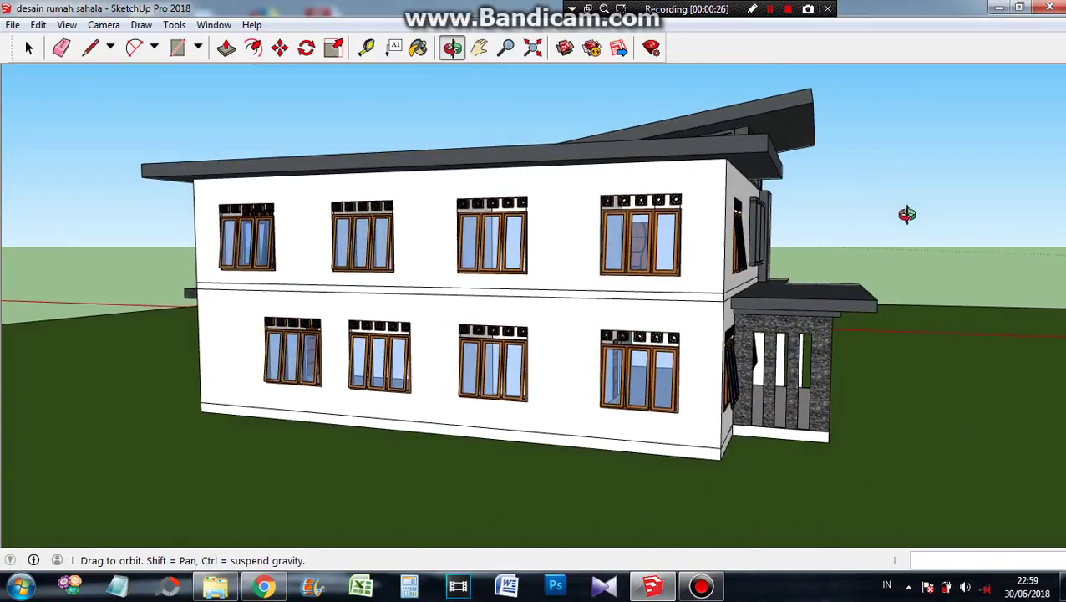
pyautogui.moveTo(591, 241); pyautogui.dragTo(669, 242, button='middle')
pyautogui.moveTo(725, 243); pyautogui.dragTo(805, 241)
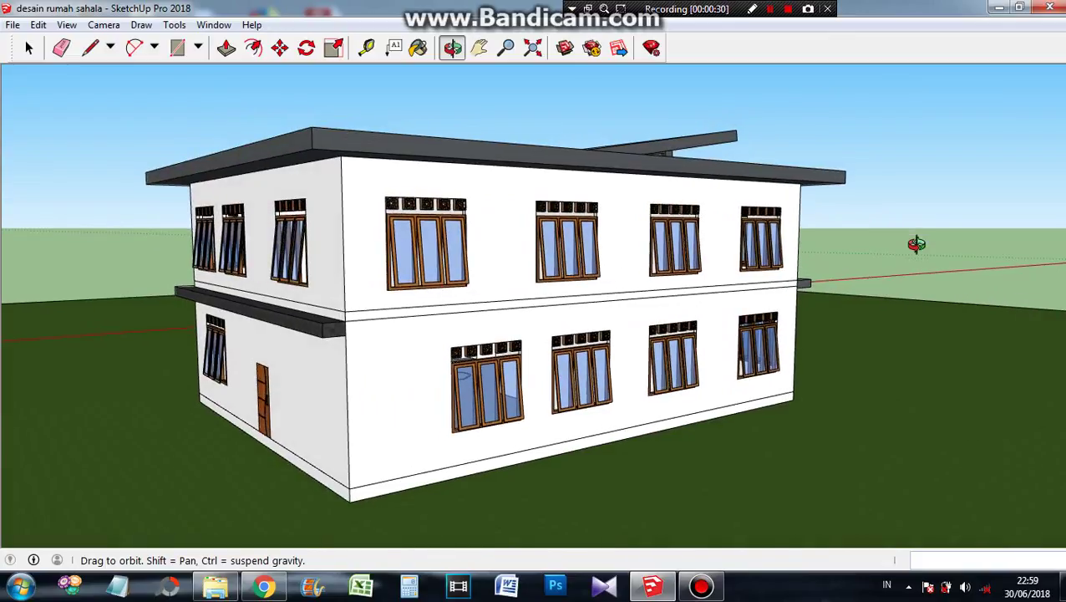
pyautogui.moveTo(496, 250); pyautogui.dragTo(571, 240, button='middle')
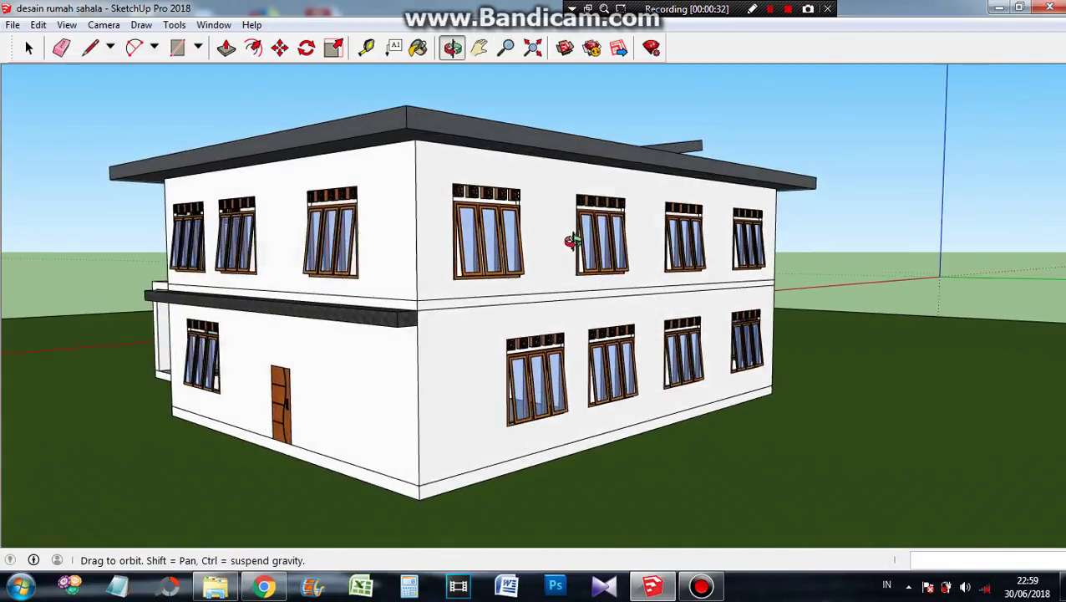
pyautogui.moveTo(673, 247); pyautogui.dragTo(713, 248, button='middle')
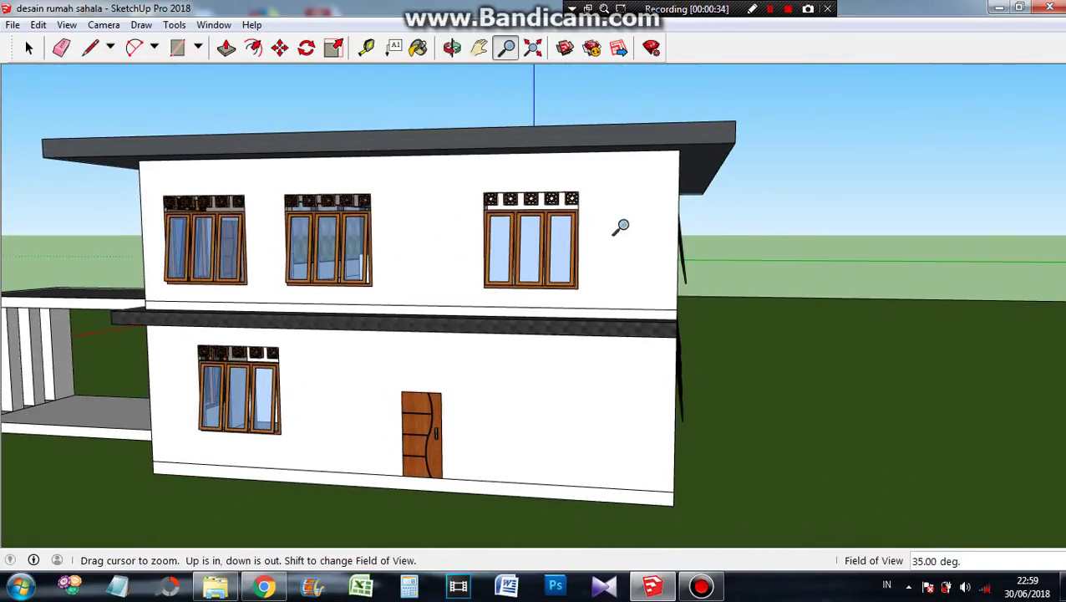
pyautogui.moveTo(462, 142); pyautogui.dragTo(657, 144)
pyautogui.moveTo(560, 260); pyautogui.dragTo(690, 213, button='middle')
pyautogui.moveTo(280, 194); pyautogui.dragTo(485, 178, button='middle')
pyautogui.moveTo(228, 160); pyautogui.dragTo(549, 205, button='middle')
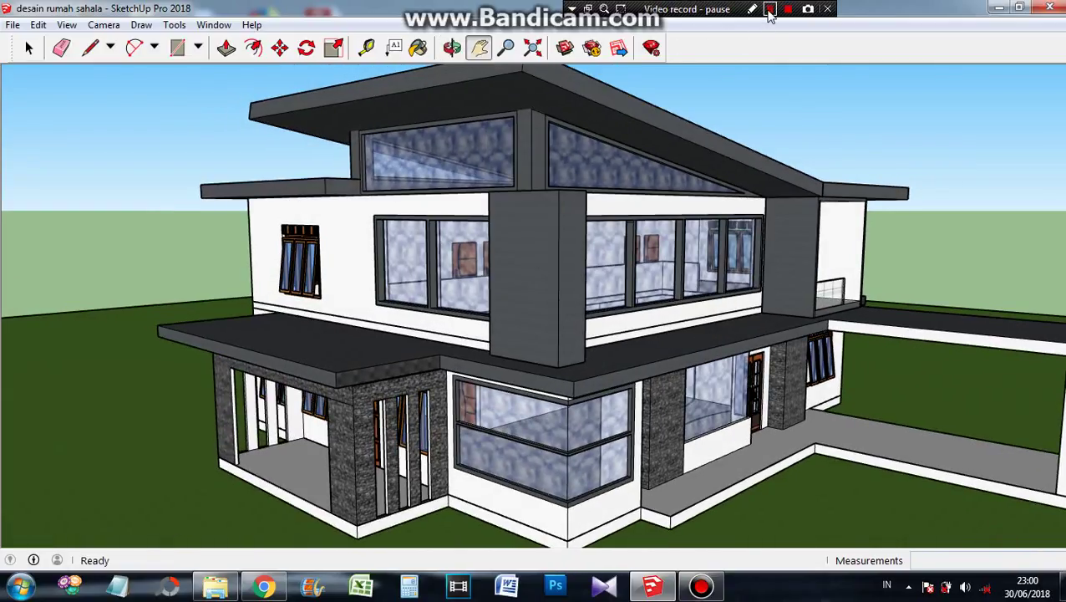
pyautogui.click(769, 9)
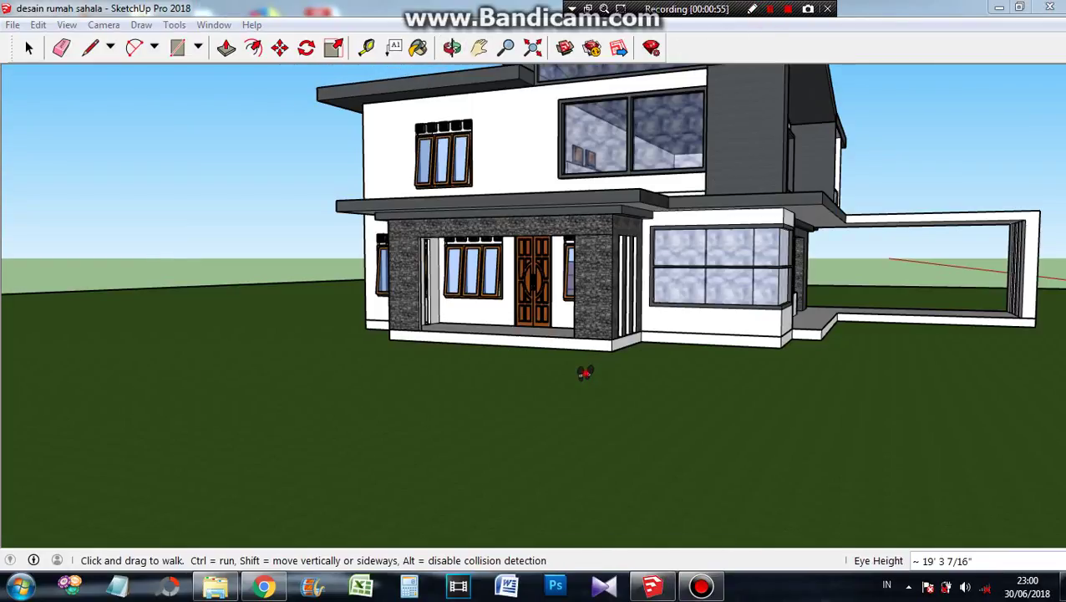
# Step: Walk up to the stone-clad entrance porch and inspect the carved double door and its adjoining windows
pyautogui.click(586, 373)
pyautogui.moveTo(577, 358); pyautogui.dragTo(569, 325)
pyautogui.moveTo(711, 363); pyautogui.dragTo(776, 344, button='middle')
pyautogui.moveTo(639, 353); pyautogui.dragTo(641, 327)
pyautogui.moveTo(641, 326); pyautogui.dragTo(666, 303, button='middle')
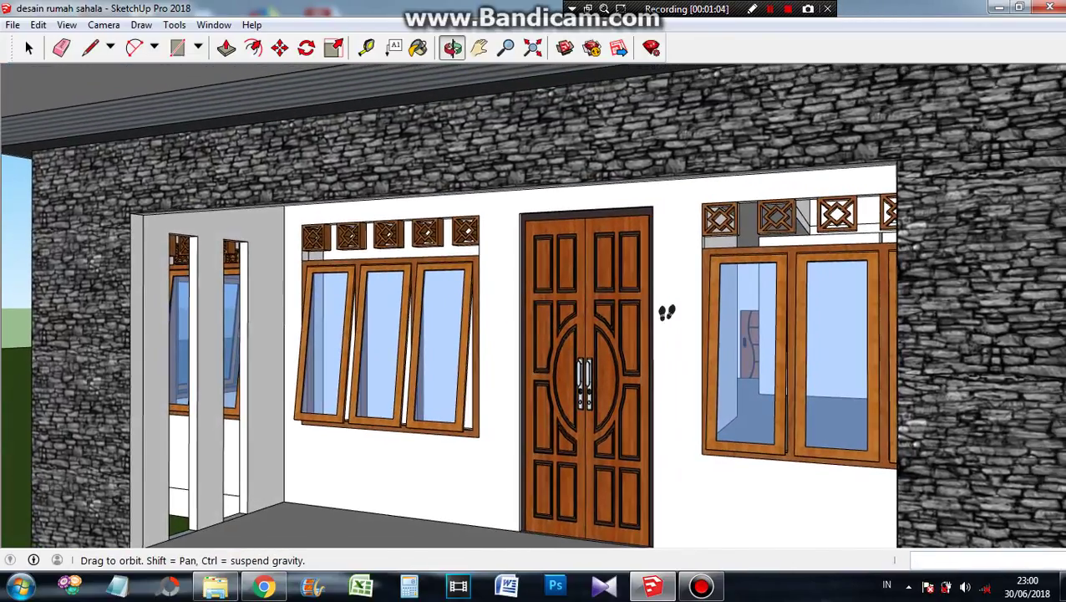
pyautogui.click(770, 10)
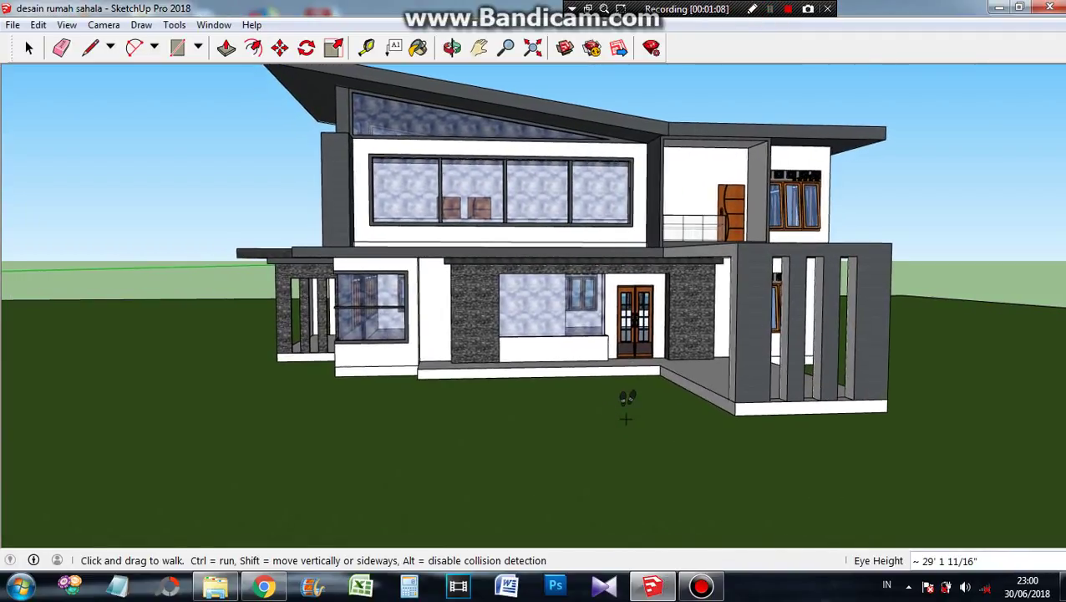
# Step: Walk towards the carport-side facade to view the glazed double door, large window and balcony up close
pyautogui.moveTo(645, 407); pyautogui.dragTo(637, 401)
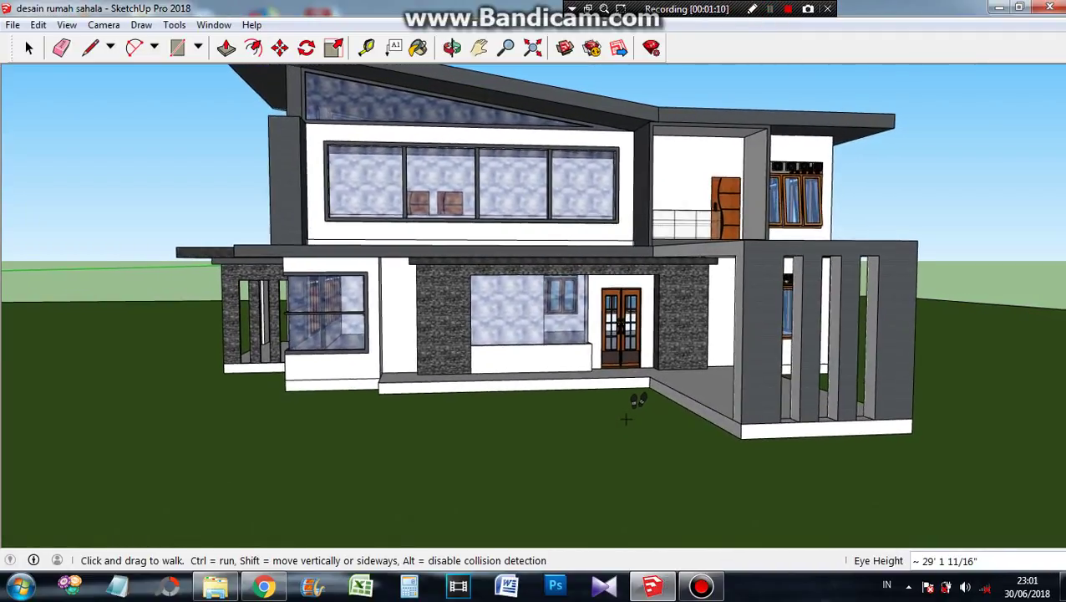
pyautogui.moveTo(639, 397); pyautogui.dragTo(737, 298)
pyautogui.moveTo(682, 129); pyautogui.dragTo(678, 72)
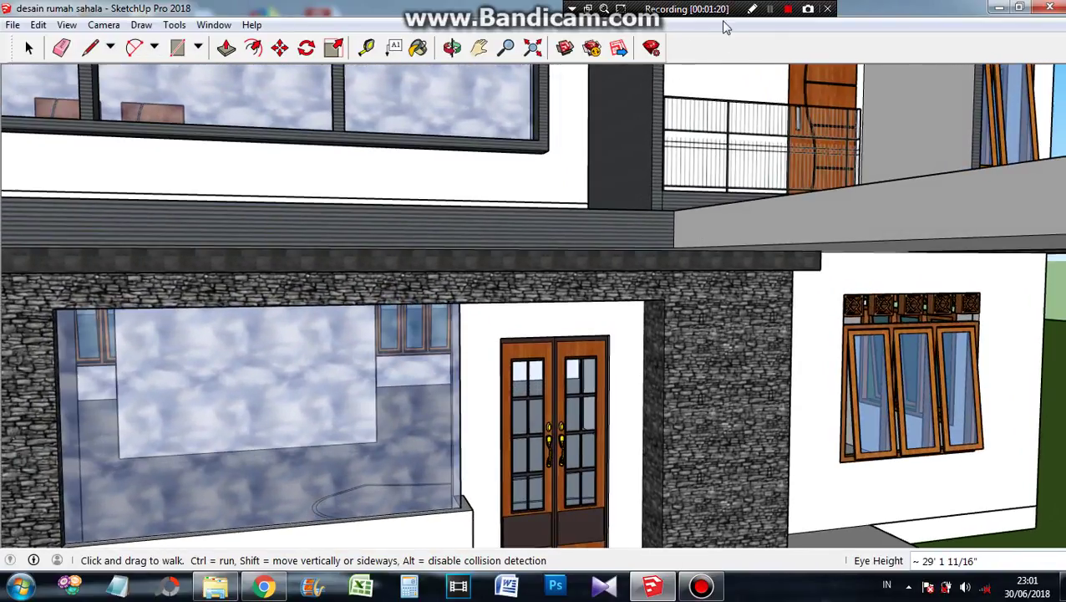
pyautogui.click(770, 11)
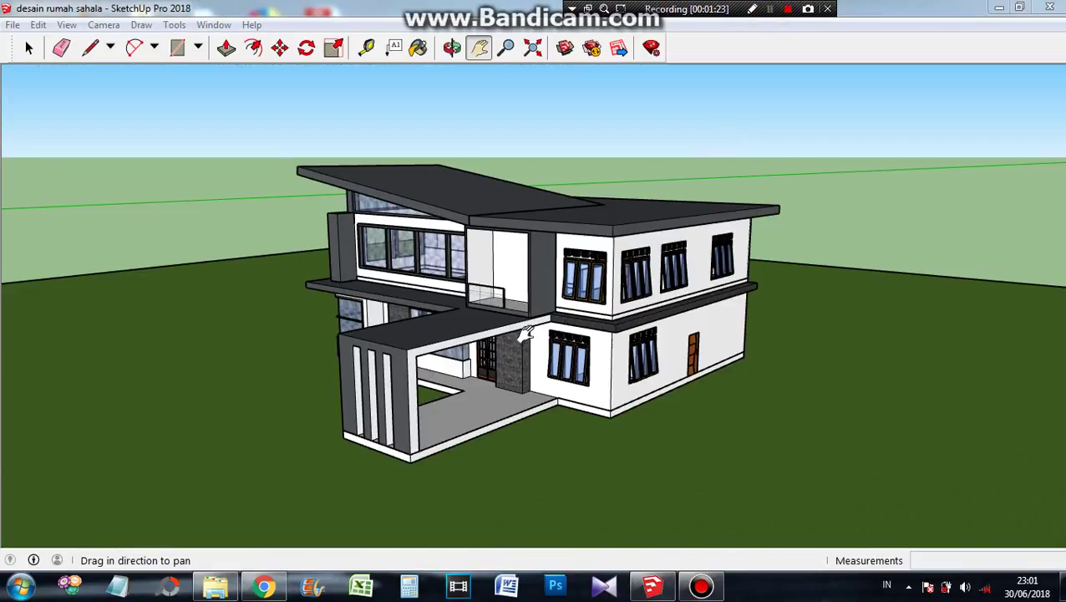
# Step: Walk and orbit around the exterior from the carport past the long window wall to the stone-clad porch
pyautogui.rightClick(559, 366)
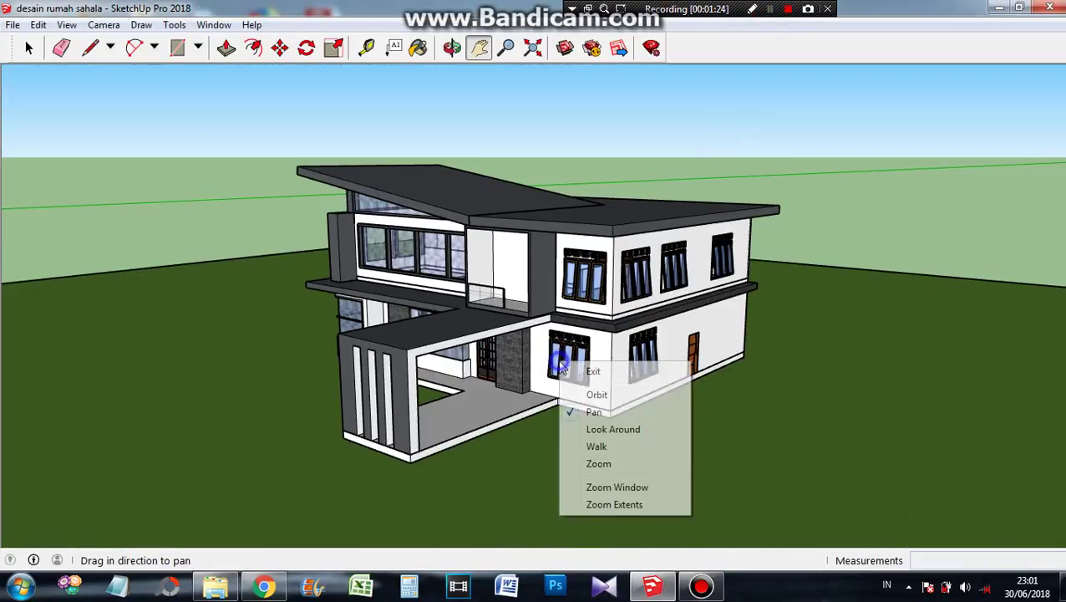
pyautogui.click(596, 447)
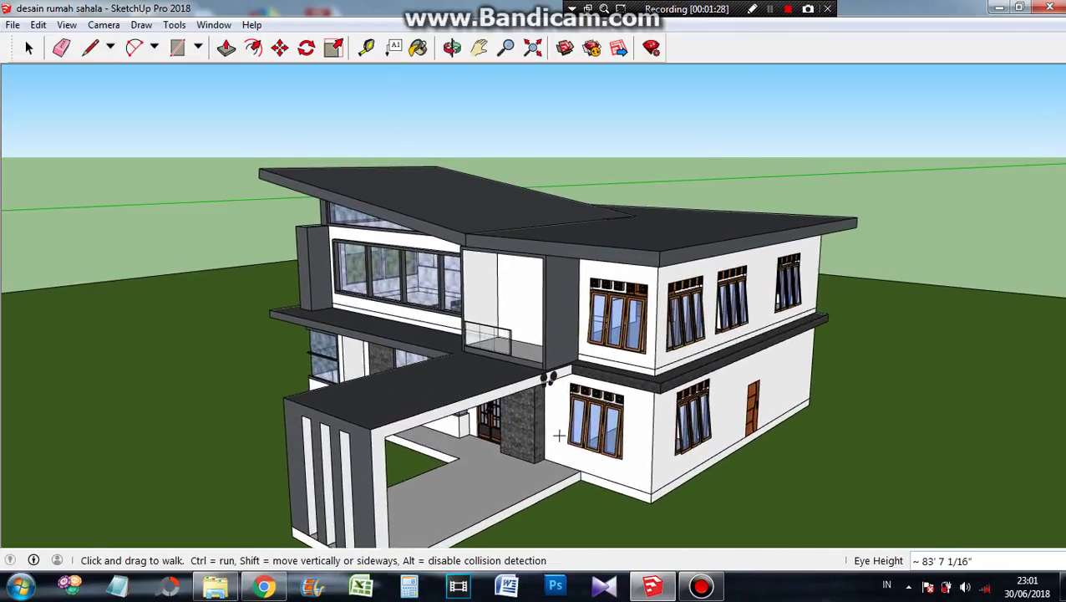
pyautogui.moveTo(676, 399); pyautogui.dragTo(653, 374, button='middle')
pyautogui.moveTo(709, 290); pyautogui.dragTo(508, 268, button='middle')
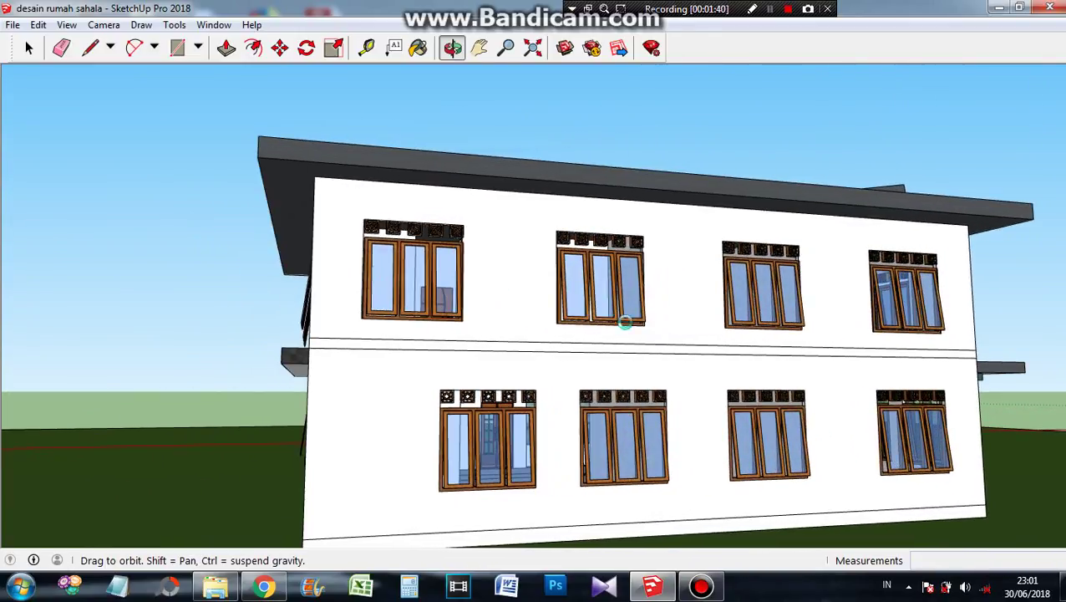
pyautogui.moveTo(810, 363); pyautogui.dragTo(377, 325, button='middle')
pyautogui.moveTo(691, 392); pyautogui.dragTo(497, 389, button='middle')
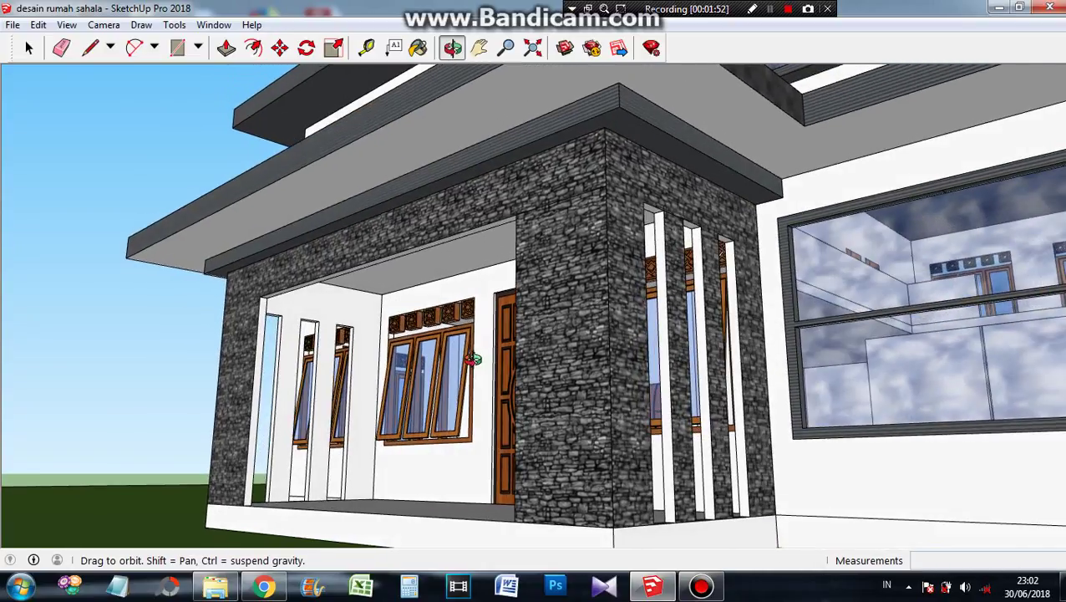
pyautogui.moveTo(473, 360); pyautogui.dragTo(438, 375, button='middle')
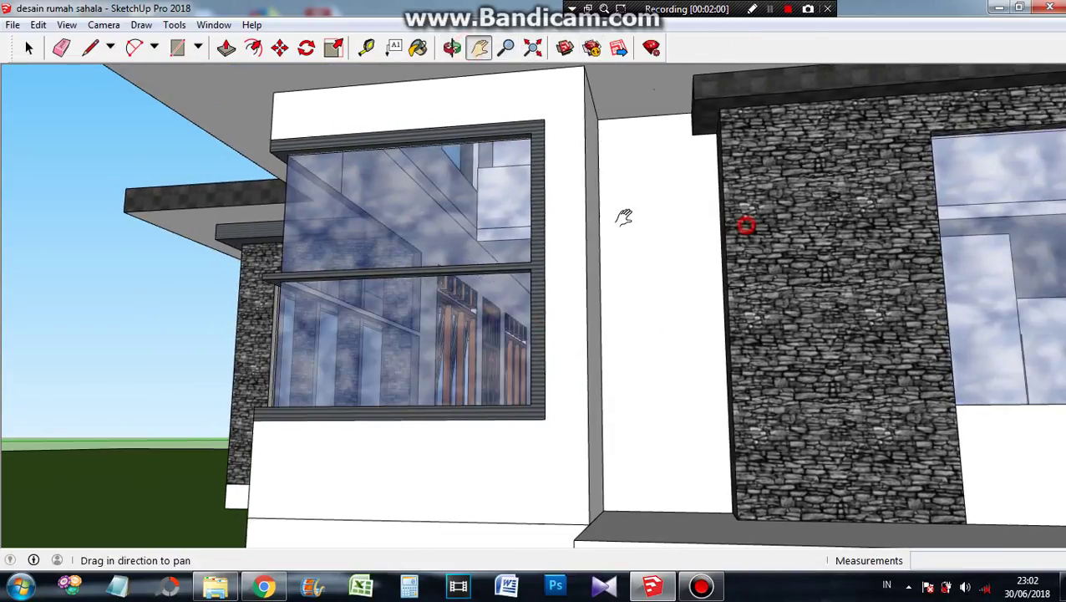
# Step: Inspect the carport-side ground-floor facade from the corner glazing past the stone pillars to the three-pane wooden window
pyautogui.moveTo(624, 218)
pyautogui.mouseDown()
pyautogui.moveTo(404, 196)
pyautogui.moveTo(567, 228)
pyautogui.moveTo(551, 252)
pyautogui.mouseUp()
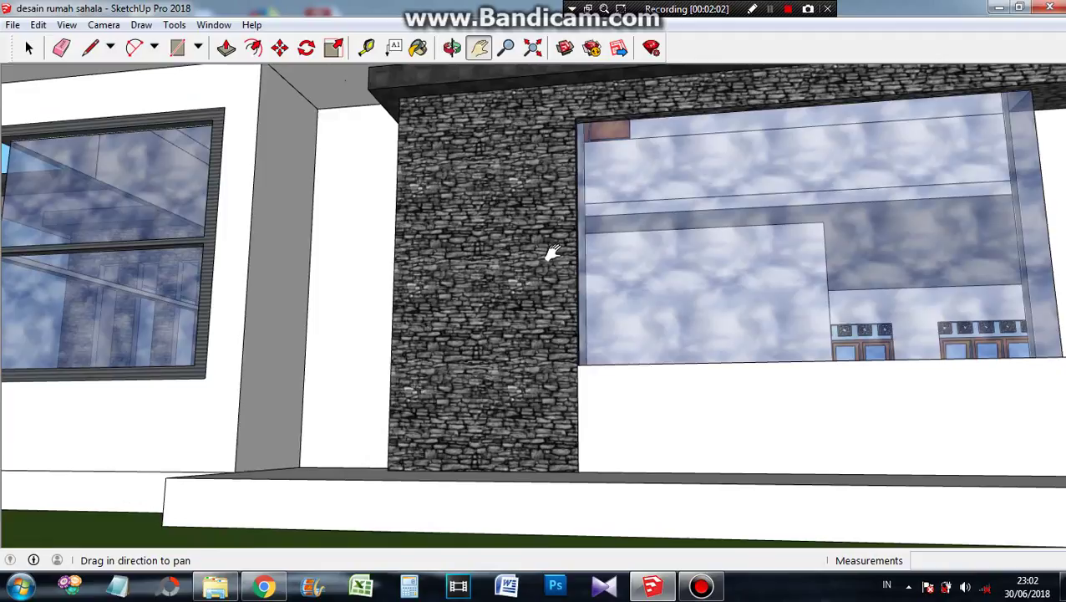
pyautogui.scroll(-1, 551, 252)
pyautogui.moveTo(829, 273)
pyautogui.mouseDown()
pyautogui.moveTo(600, 274)
pyautogui.moveTo(635, 268)
pyautogui.mouseUp()
pyautogui.moveTo(1048, 266); pyautogui.dragTo(547, 278)
pyautogui.moveTo(862, 262); pyautogui.dragTo(615, 271)
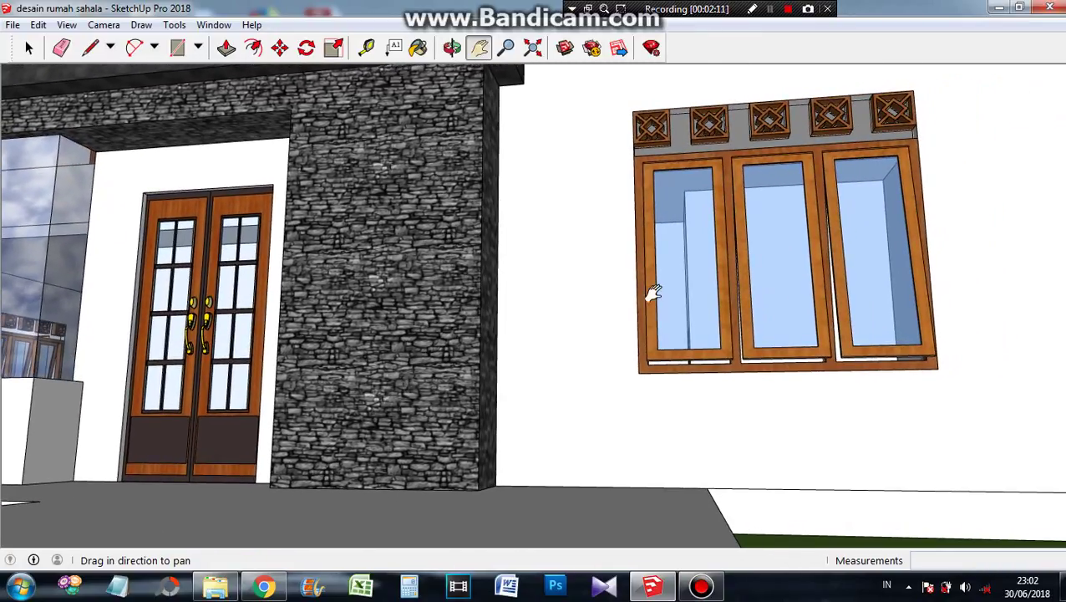
pyautogui.click(770, 9)
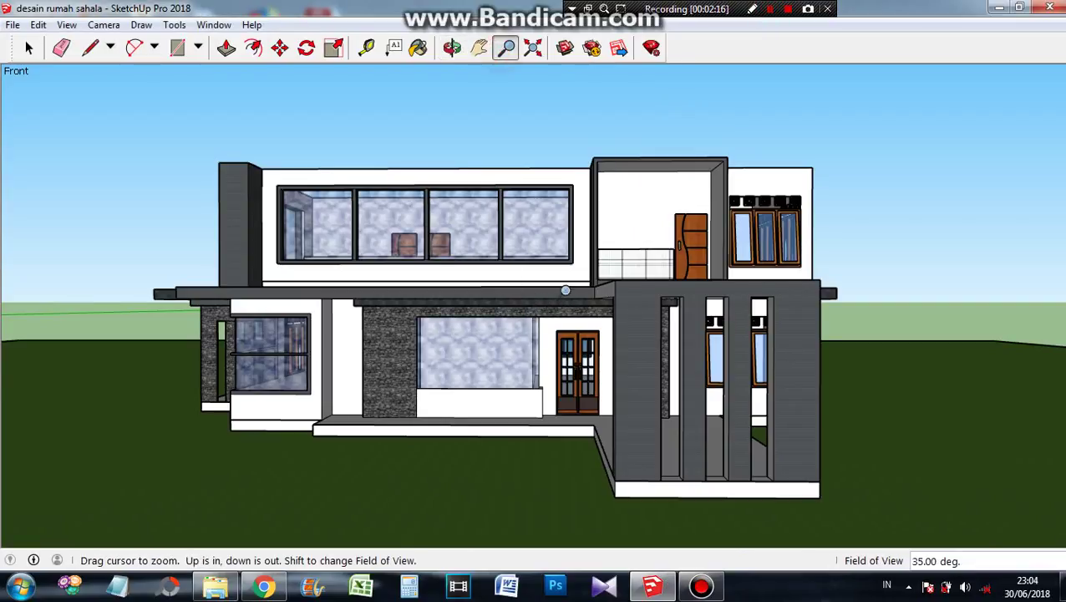
# Step: Examine the upper-floor room layout of the roofless house from above, including the bedrooms, corridor and open void
pyautogui.moveTo(554, 262); pyautogui.dragTo(906, 497, button='middle')
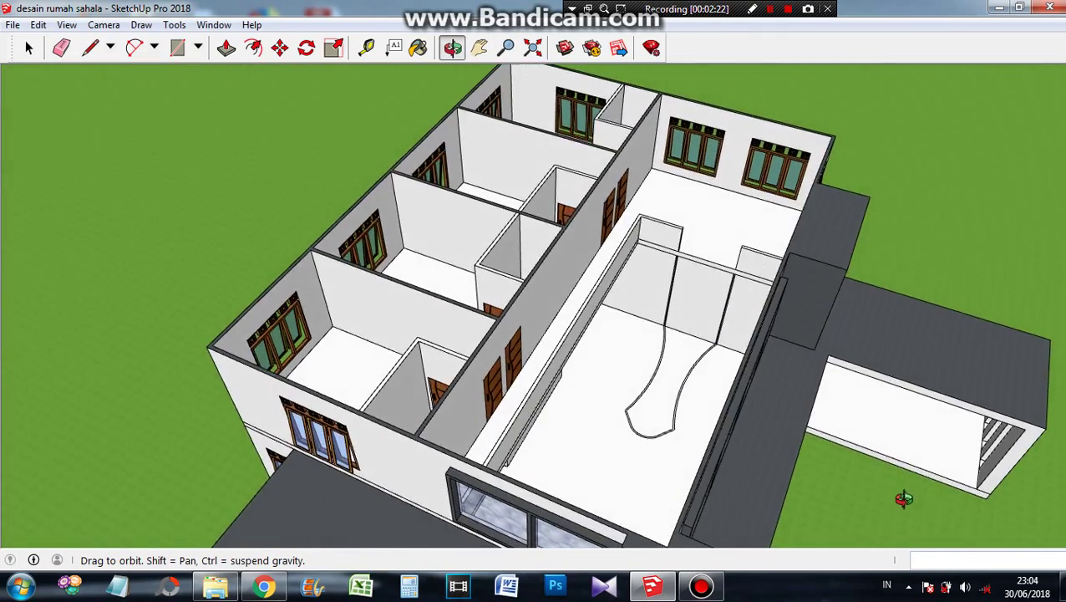
pyautogui.scroll(3, 625, 323)
pyautogui.moveTo(591, 281); pyautogui.dragTo(946, 331, button='middle')
pyautogui.scroll(3, 668, 360)
pyautogui.moveTo(694, 389); pyautogui.dragTo(878, 393, button='middle')
pyautogui.scroll(3, 858, 378)
pyautogui.scroll(-3, 858, 378)
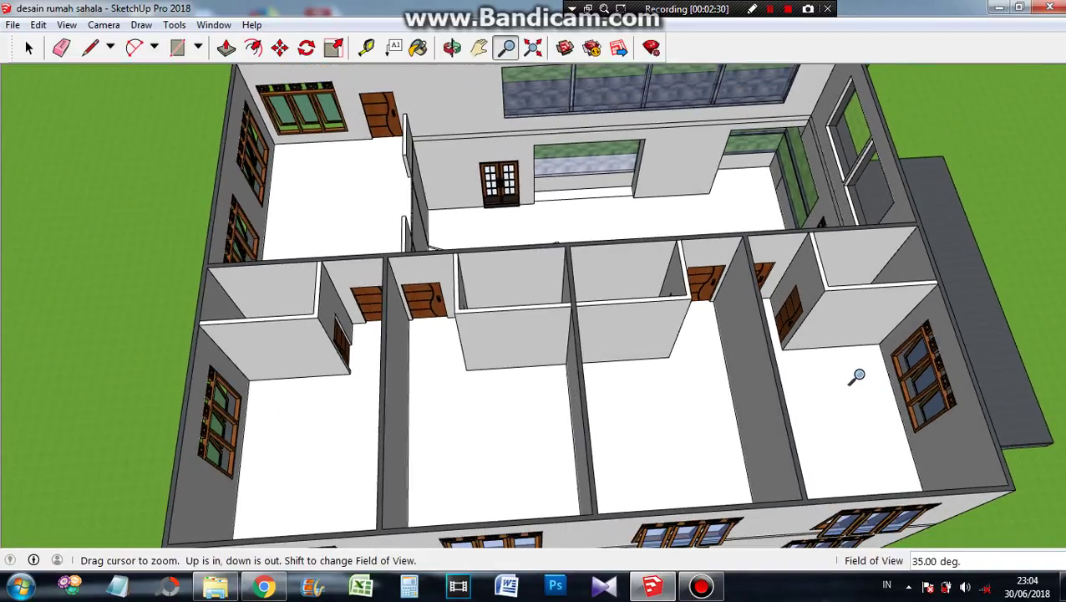
pyautogui.moveTo(608, 381); pyautogui.dragTo(826, 342, button='middle')
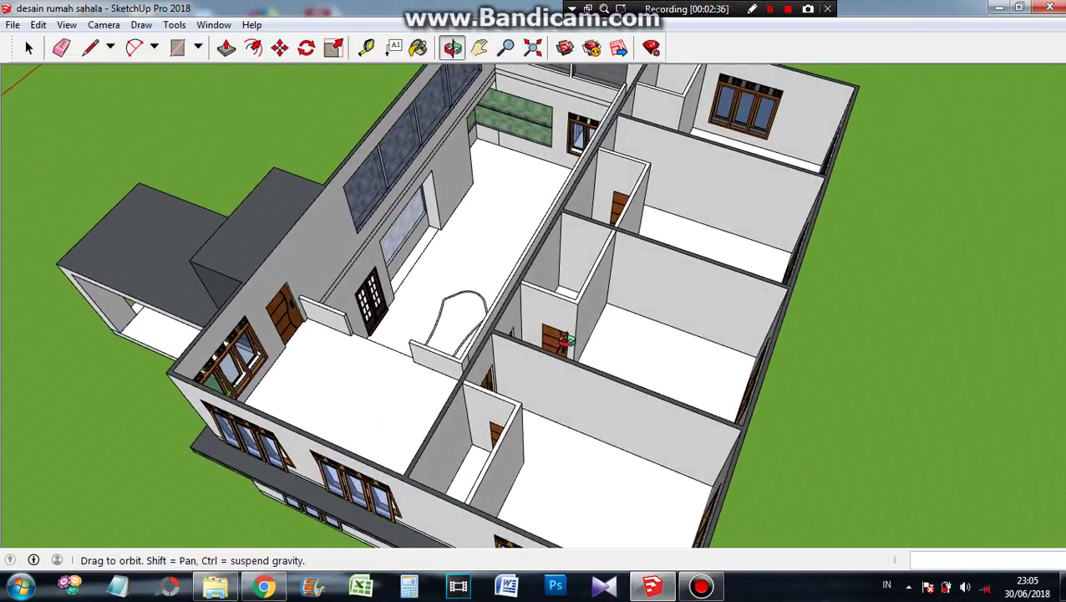
pyautogui.moveTo(606, 337); pyautogui.dragTo(759, 258, button='middle')
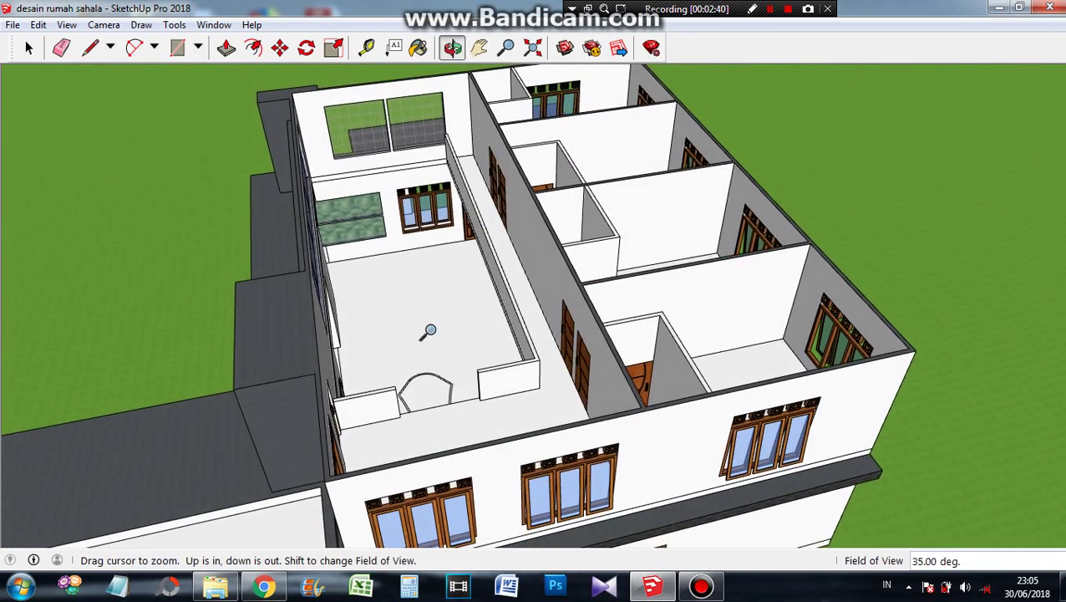
pyautogui.moveTo(379, 321); pyautogui.dragTo(715, 303, button='middle')
# Step: Zoom into the ground-floor interior and inspect the area behind the carved front door and the nearby single door
pyautogui.scroll(6, 372, 294)
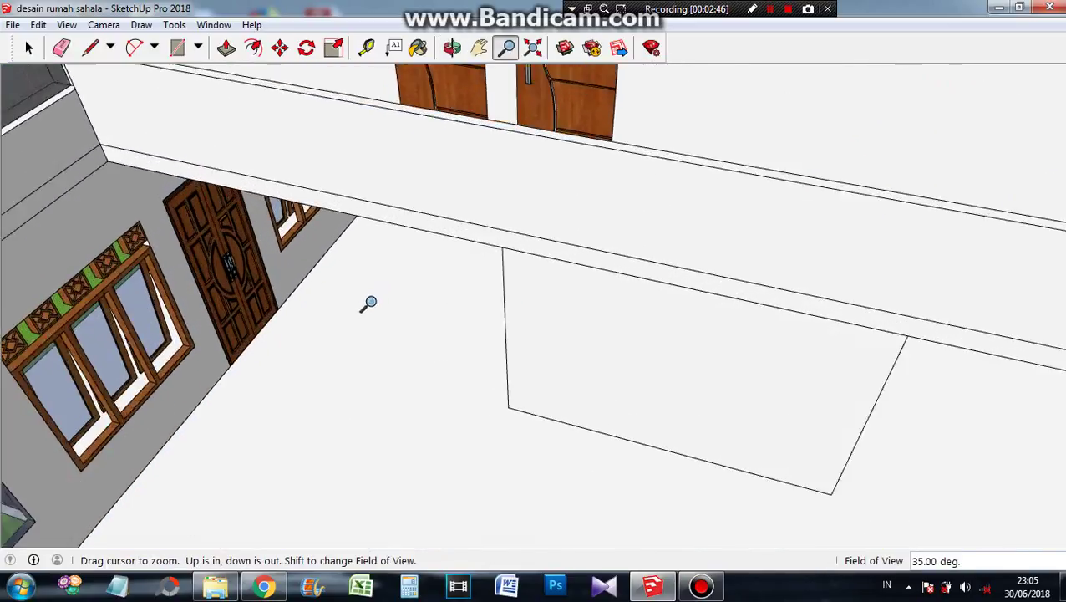
pyautogui.scroll(2, 359, 305)
pyautogui.moveTo(350, 307); pyautogui.dragTo(518, 231, button='middle')
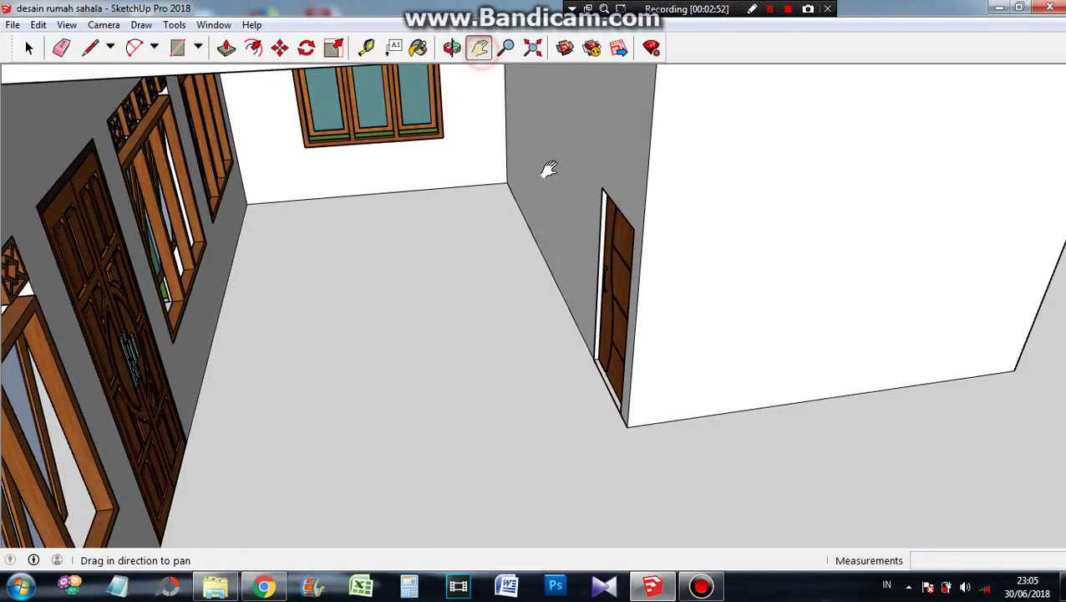
pyautogui.scroll(3, 575, 210)
pyautogui.moveTo(602, 255); pyautogui.dragTo(678, 243, button='middle')
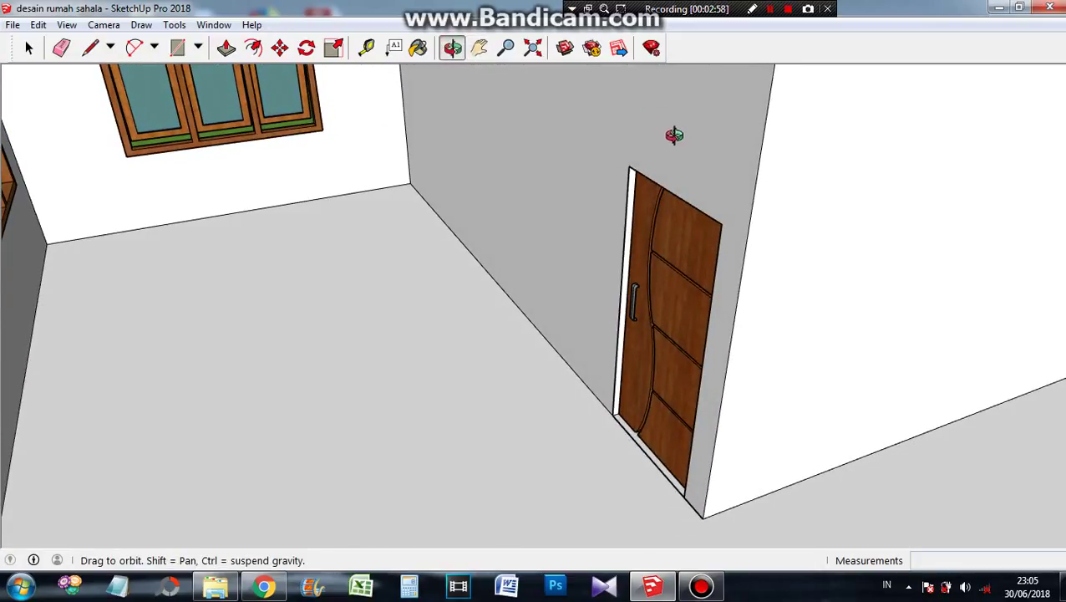
pyautogui.moveTo(571, 100); pyautogui.dragTo(223, 205)
pyautogui.moveTo(464, 165); pyautogui.dragTo(606, 179, button='middle')
# Step: Look around the ground-floor interior past the curved floor outline and move towards the room with two wooden windows
pyautogui.rightClick(611, 185)
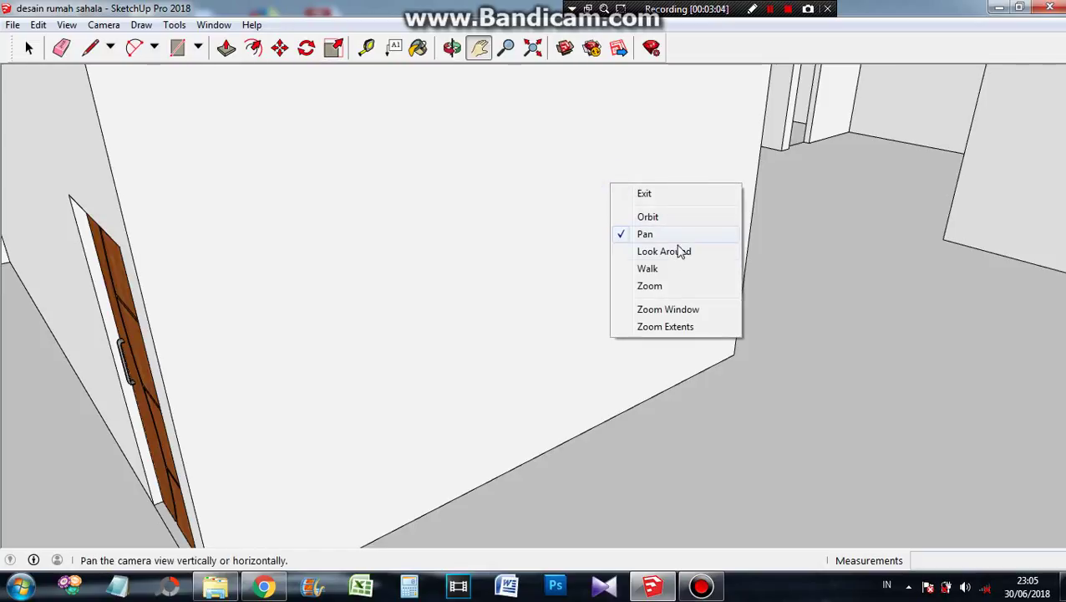
pyautogui.moveTo(704, 248); pyautogui.dragTo(746, 259)
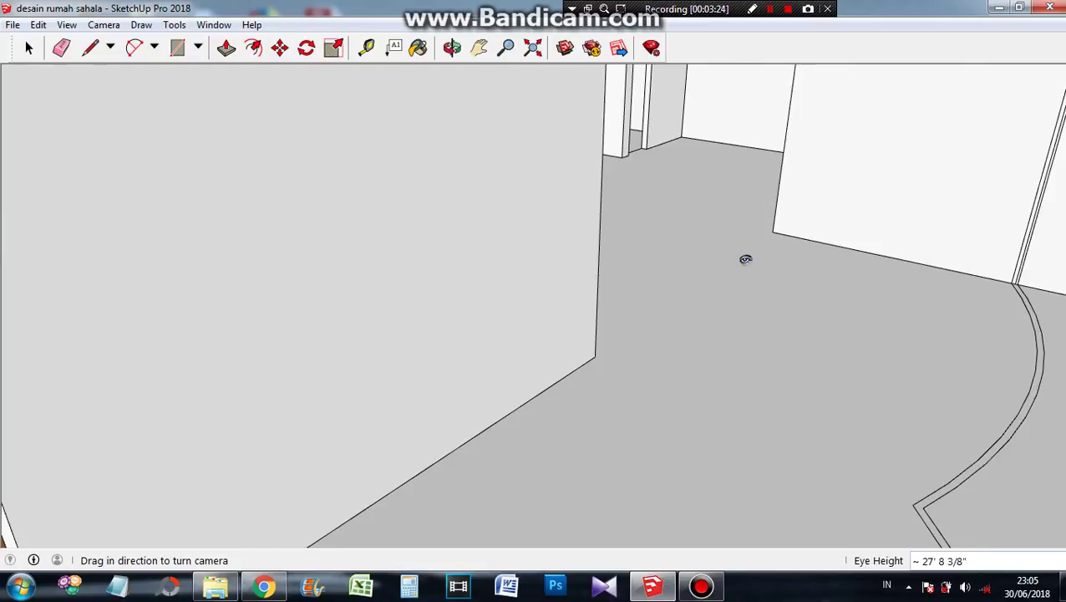
pyautogui.moveTo(767, 364); pyautogui.dragTo(453, 314)
pyautogui.moveTo(277, 314); pyautogui.dragTo(225, 292)
pyautogui.moveTo(225, 291); pyautogui.dragTo(44, 257, button='middle')
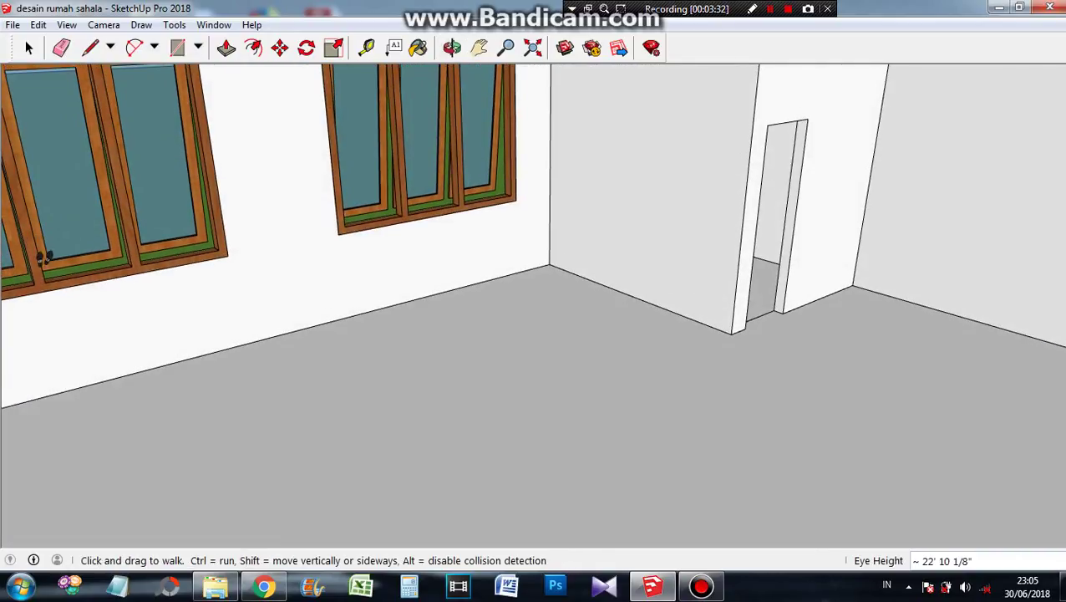
# Step: Walk through the windowed room and inspect its inner doorway, wooden door and surrounding walls
pyautogui.moveTo(674, 401); pyautogui.dragTo(757, 331, button='middle')
pyautogui.scroll(4, 749, 358)
pyautogui.moveTo(531, 309); pyautogui.dragTo(797, 337, button='middle')
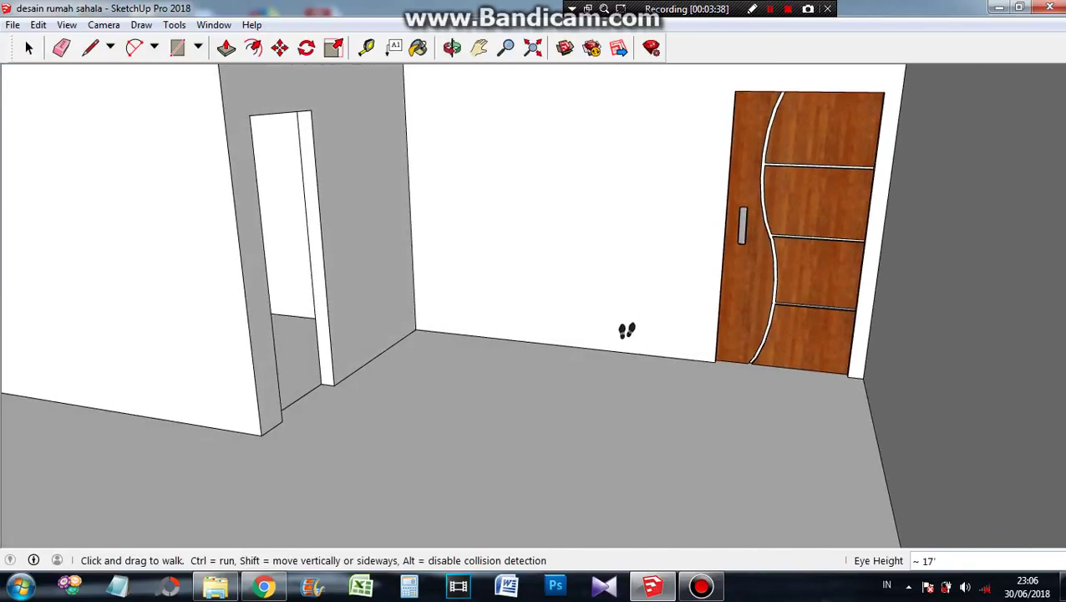
pyautogui.scroll(-2, 623, 330)
pyautogui.scroll(1, 593, 353)
pyautogui.moveTo(636, 370); pyautogui.dragTo(640, 371, button='middle')
pyautogui.moveTo(755, 396); pyautogui.dragTo(843, 453, button='middle')
pyautogui.scroll(-4, 478, 367)
pyautogui.moveTo(549, 384); pyautogui.dragTo(179, 331, button='middle')
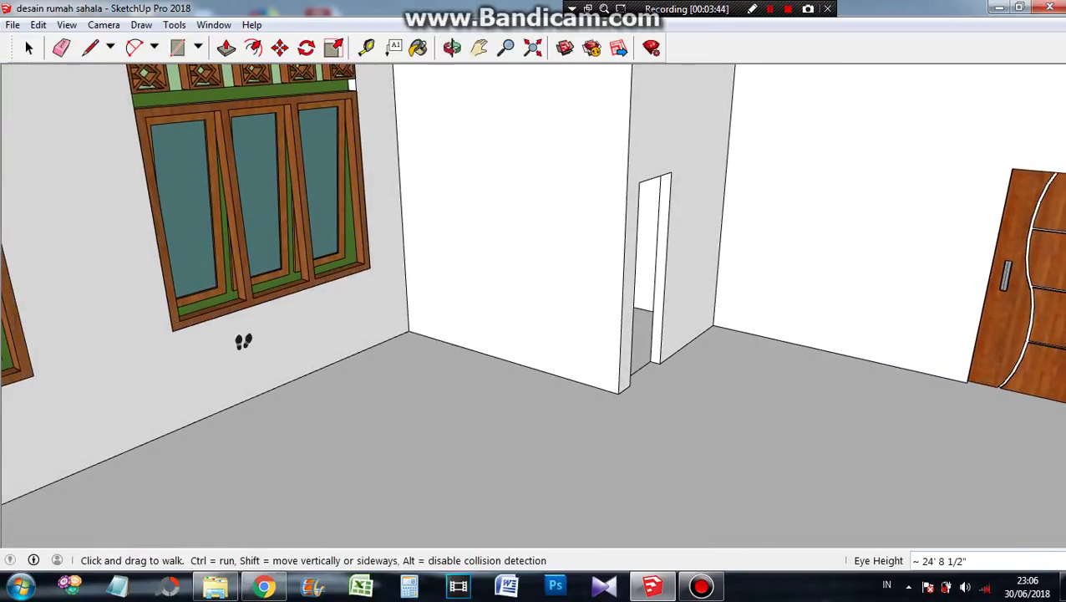
pyautogui.scroll(-3, 244, 341)
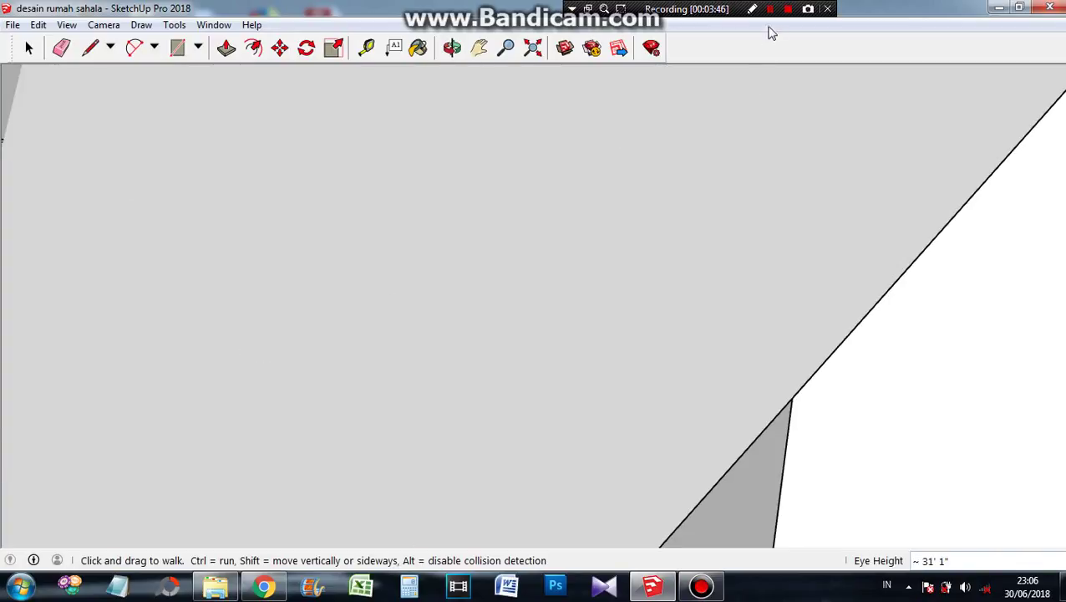